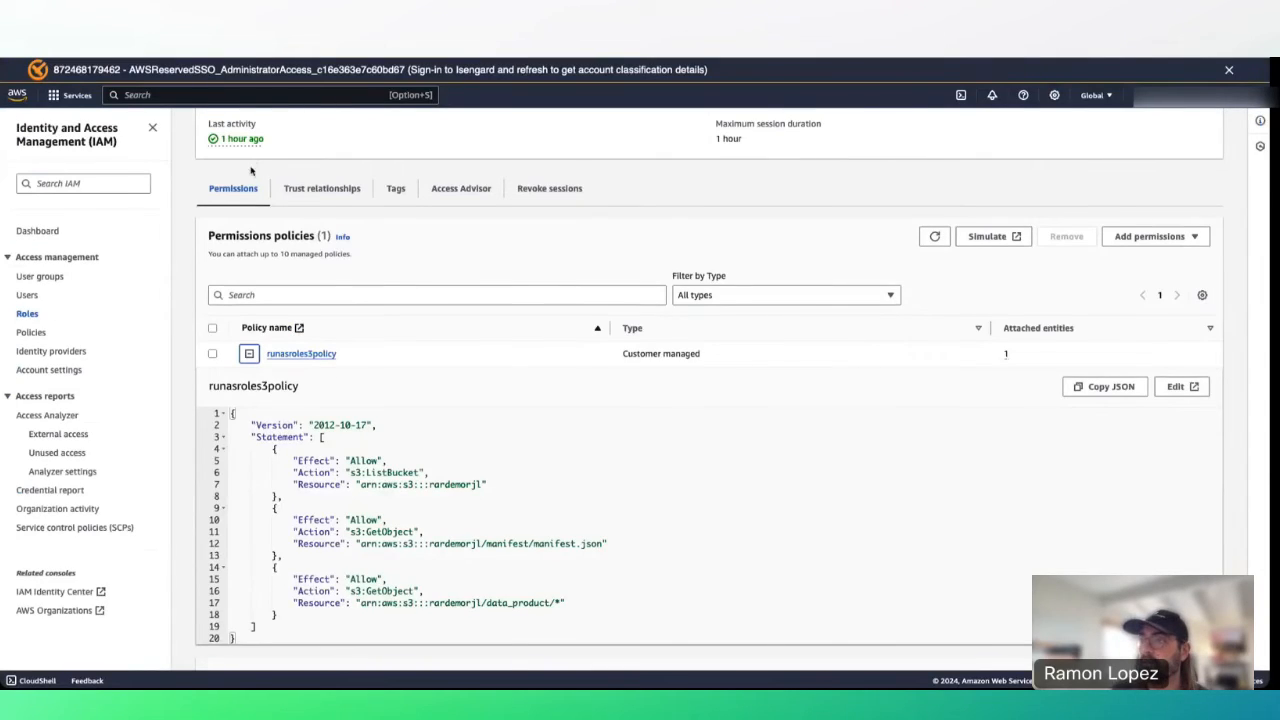
Filter the IAM roles by 'rar' and open the rardemoroleforathena role.
scroll(349, 390, up, 2)
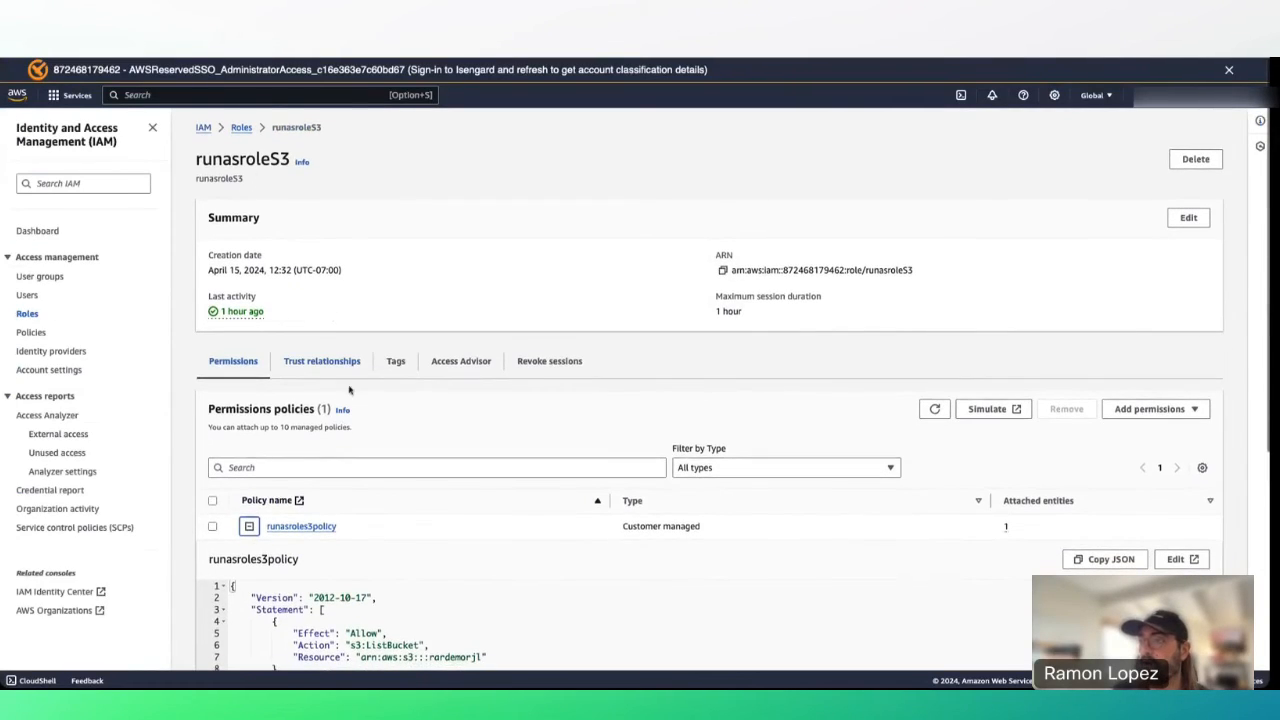
click(241, 128)
click(242, 208)
text(rar)
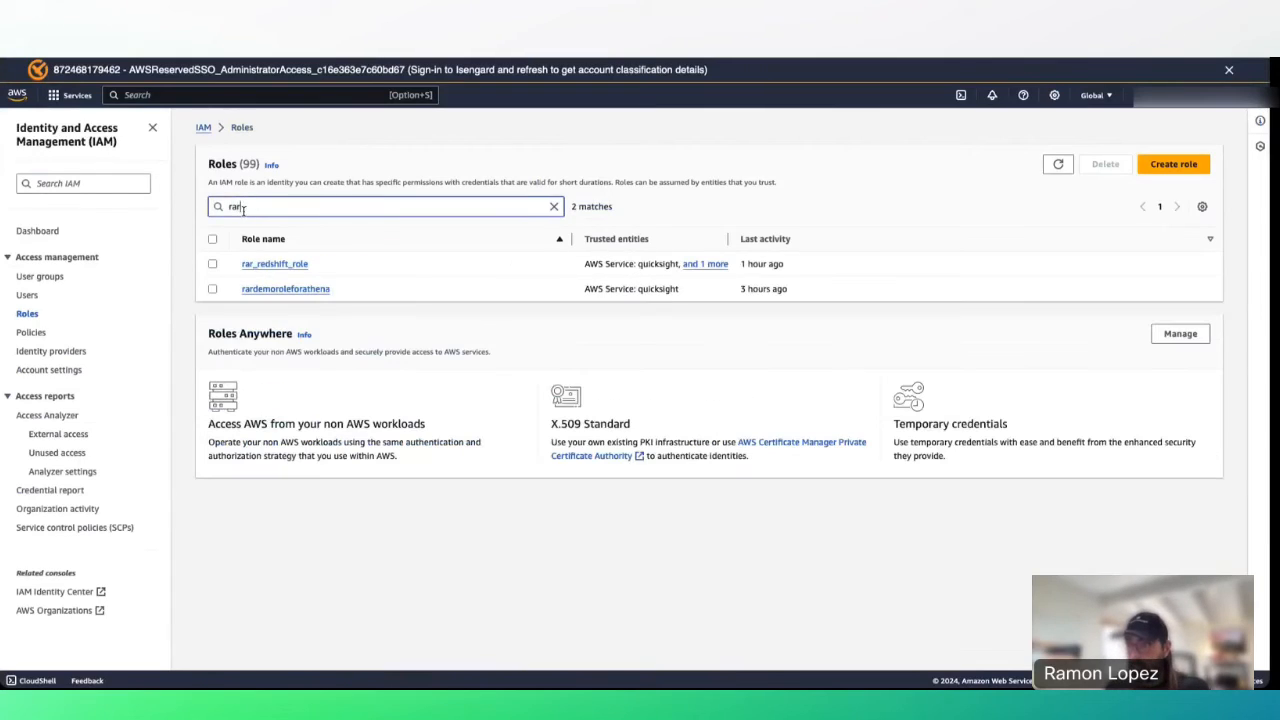
click(296, 293)
Review the role's trust policy, then its AmazonAthenaFullAccess and AmazonS3FullAccess policies.
click(322, 348)
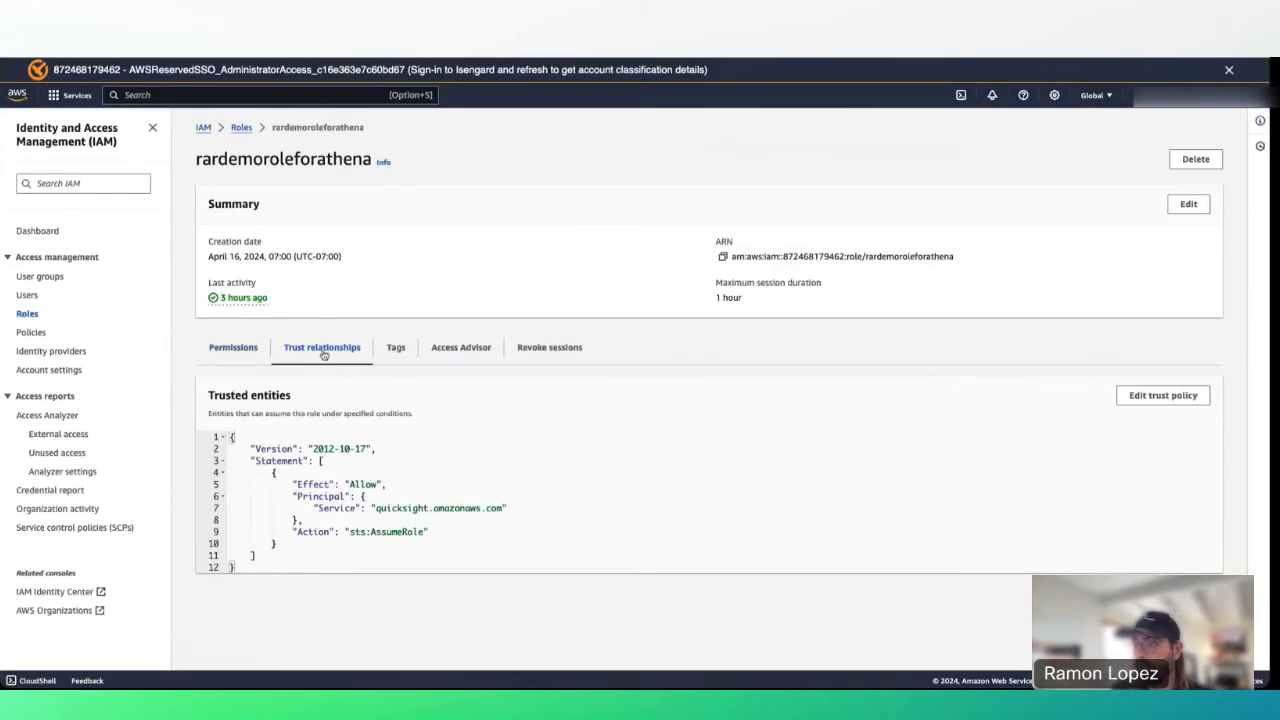
drag(320, 569, 227, 438)
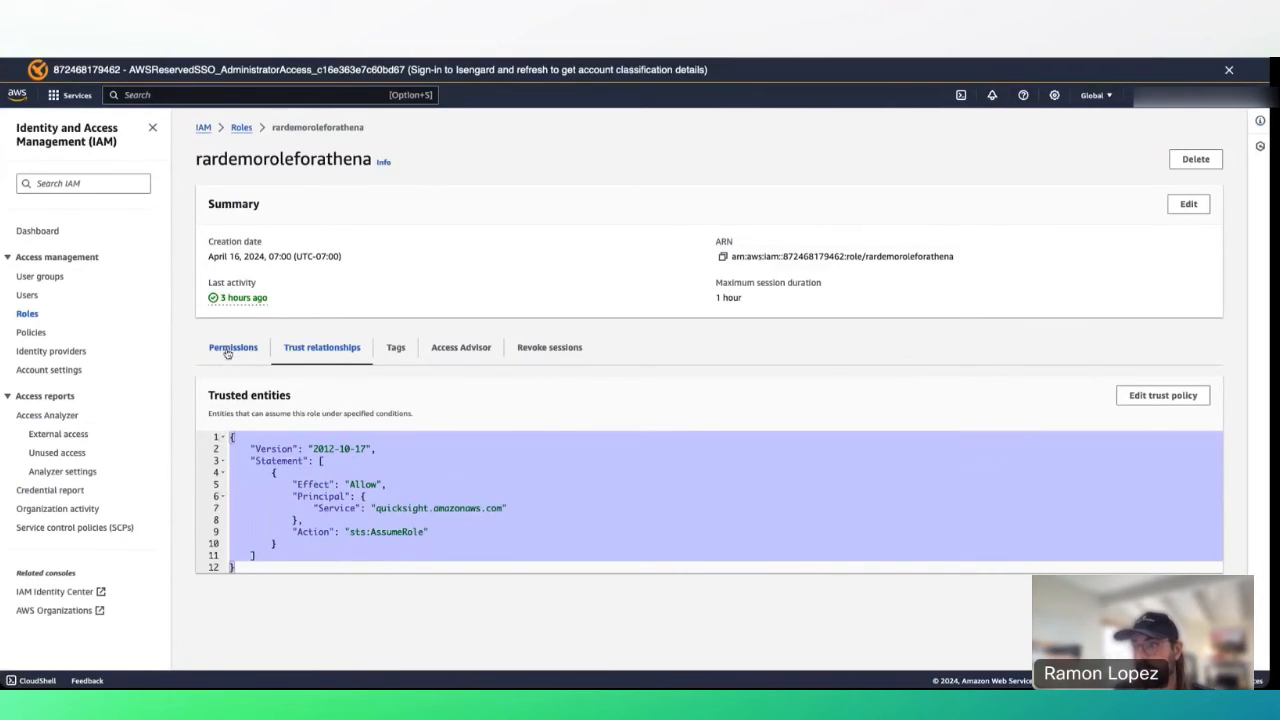
click(228, 352)
scroll(342, 518, down, 1)
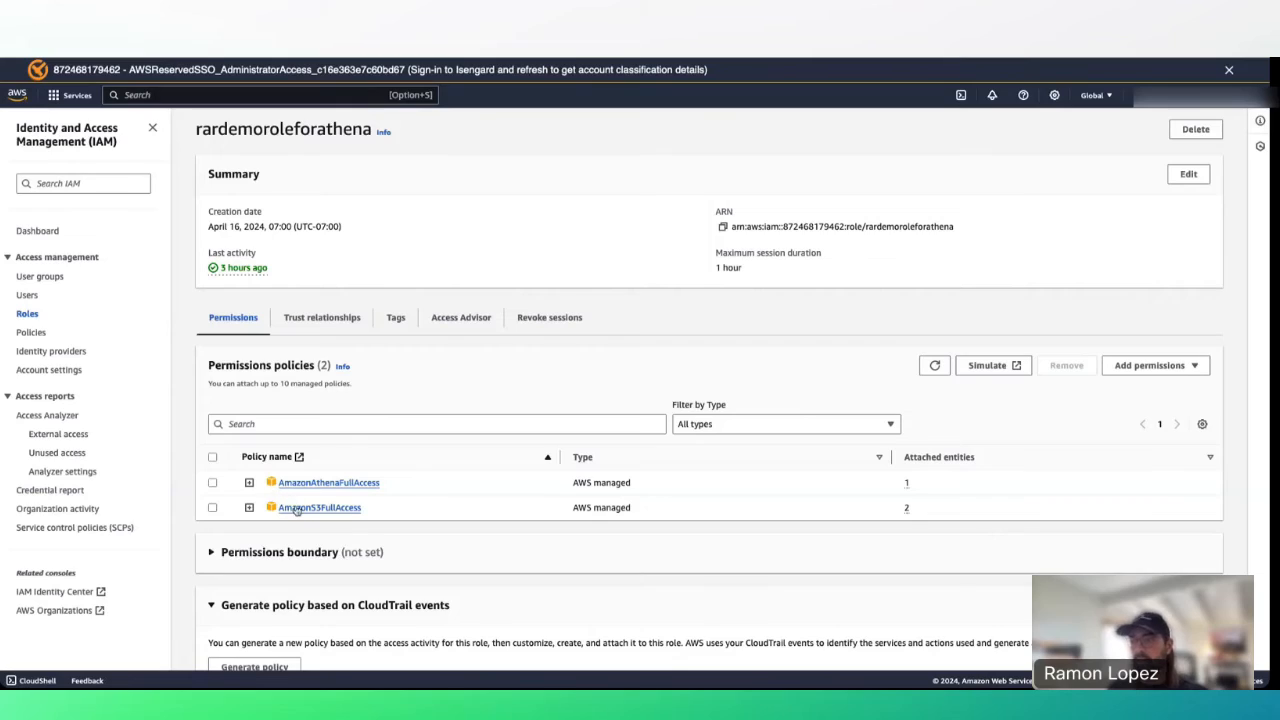
Go to AWS Lake Formation's Tables list and select the saasdata table.
click(330, 92)
text(l)
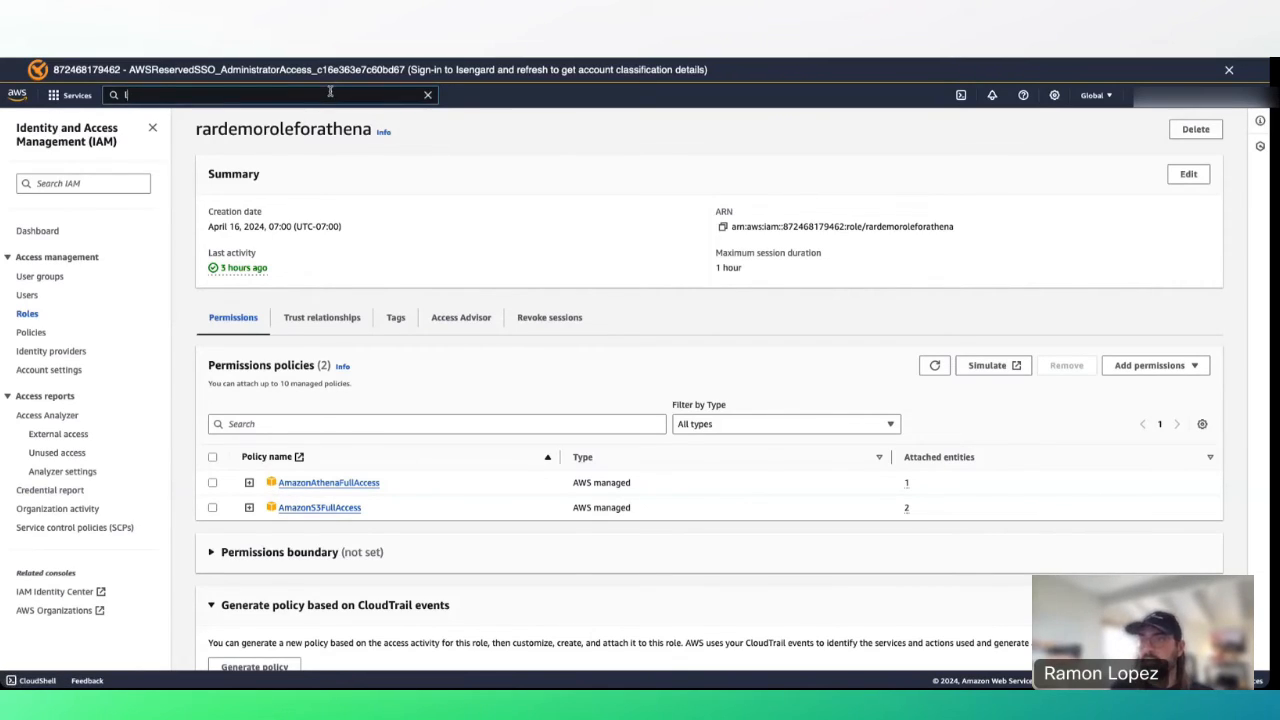
text(ake formatio)
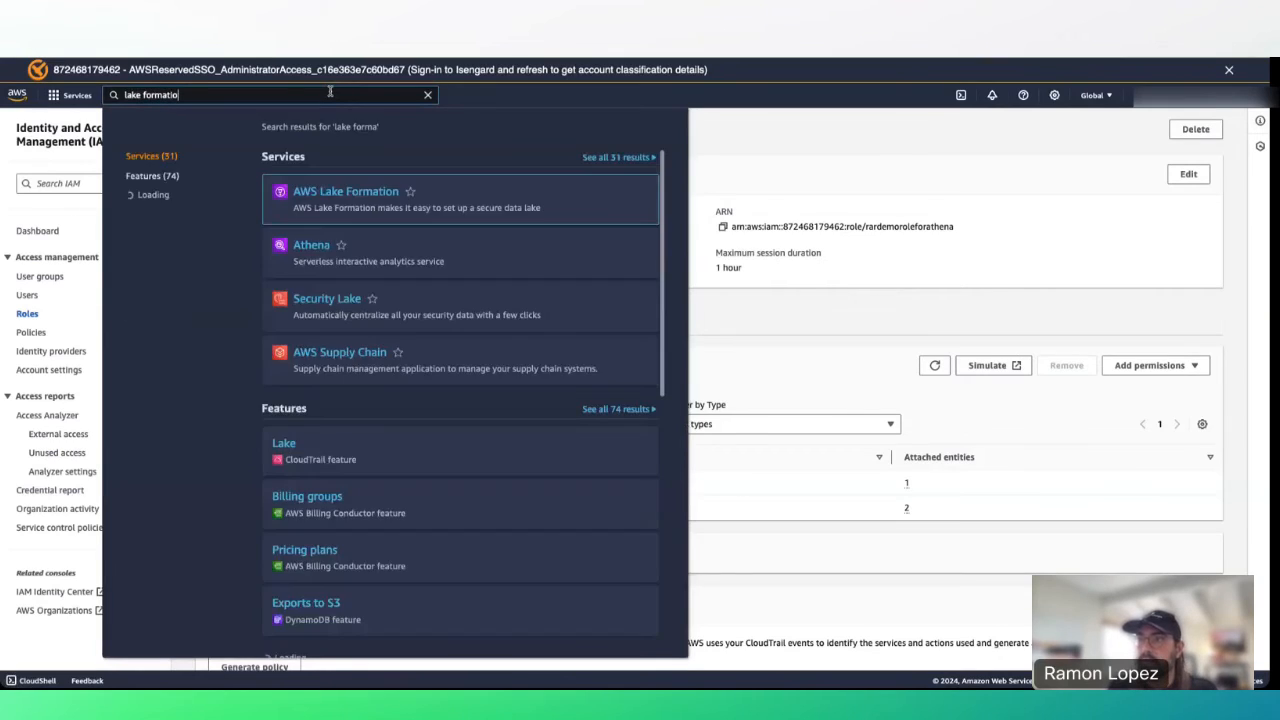
text(n)
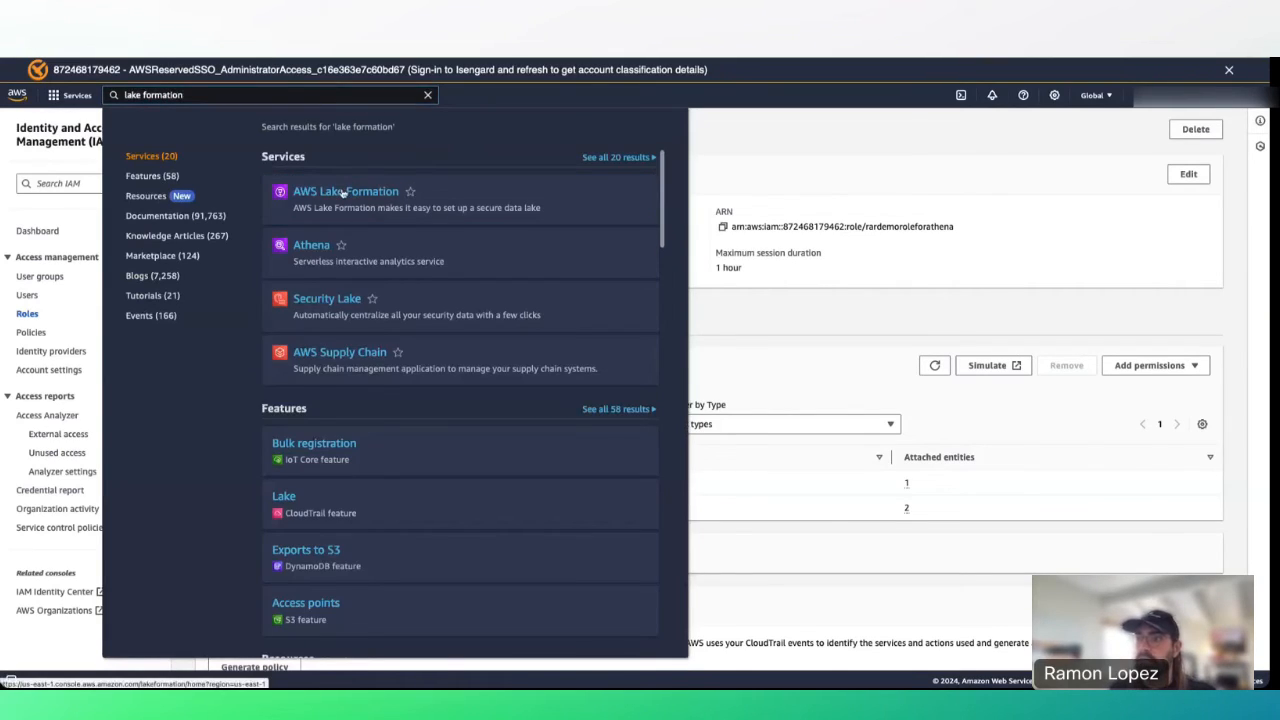
click(343, 193)
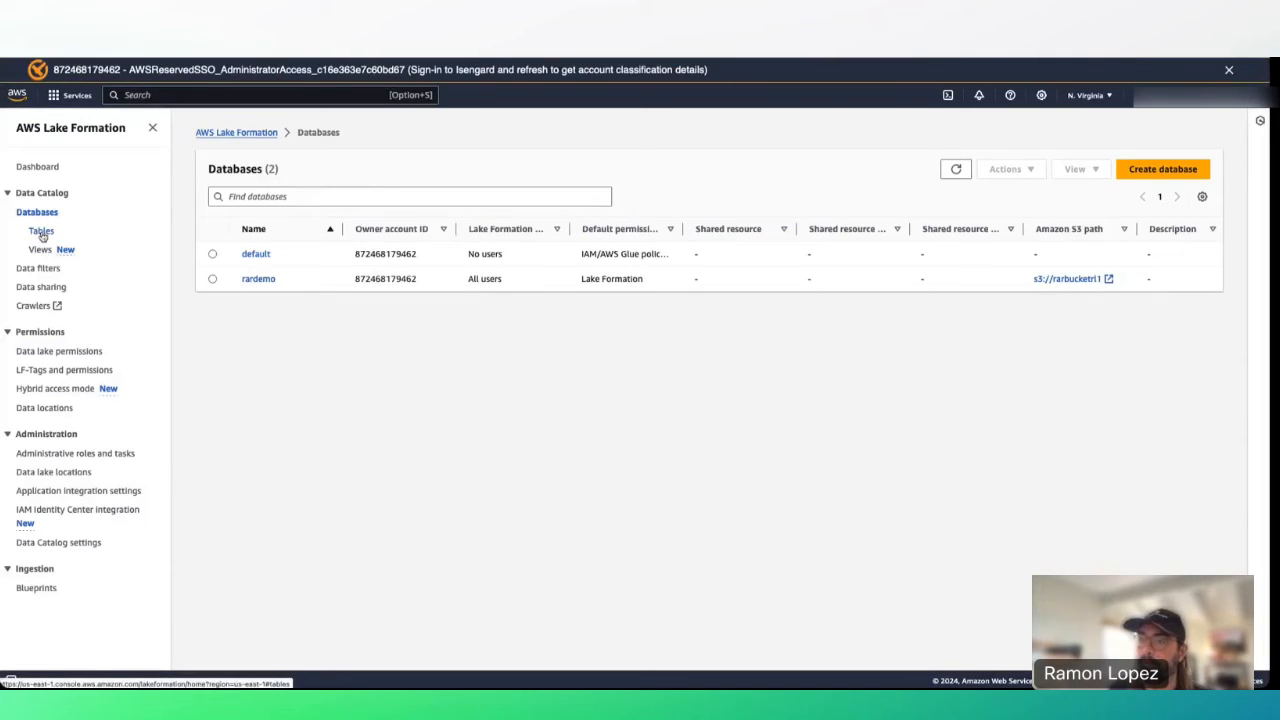
click(41, 231)
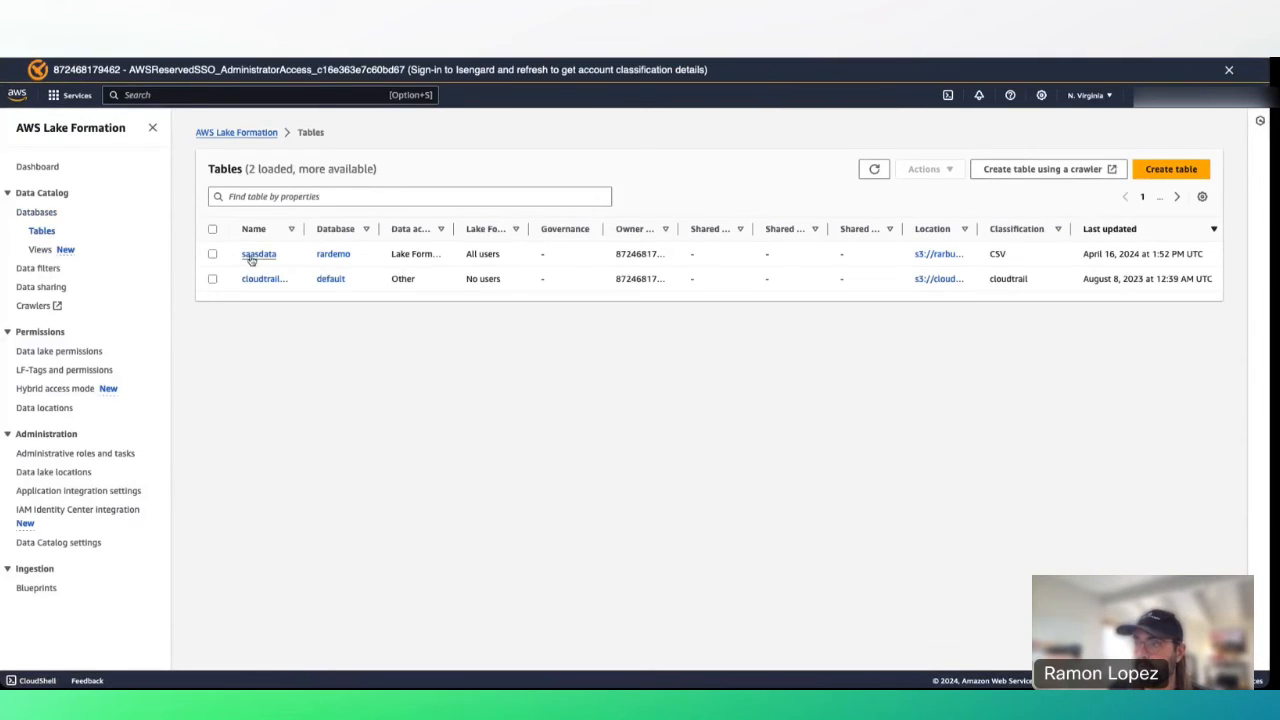
click(212, 255)
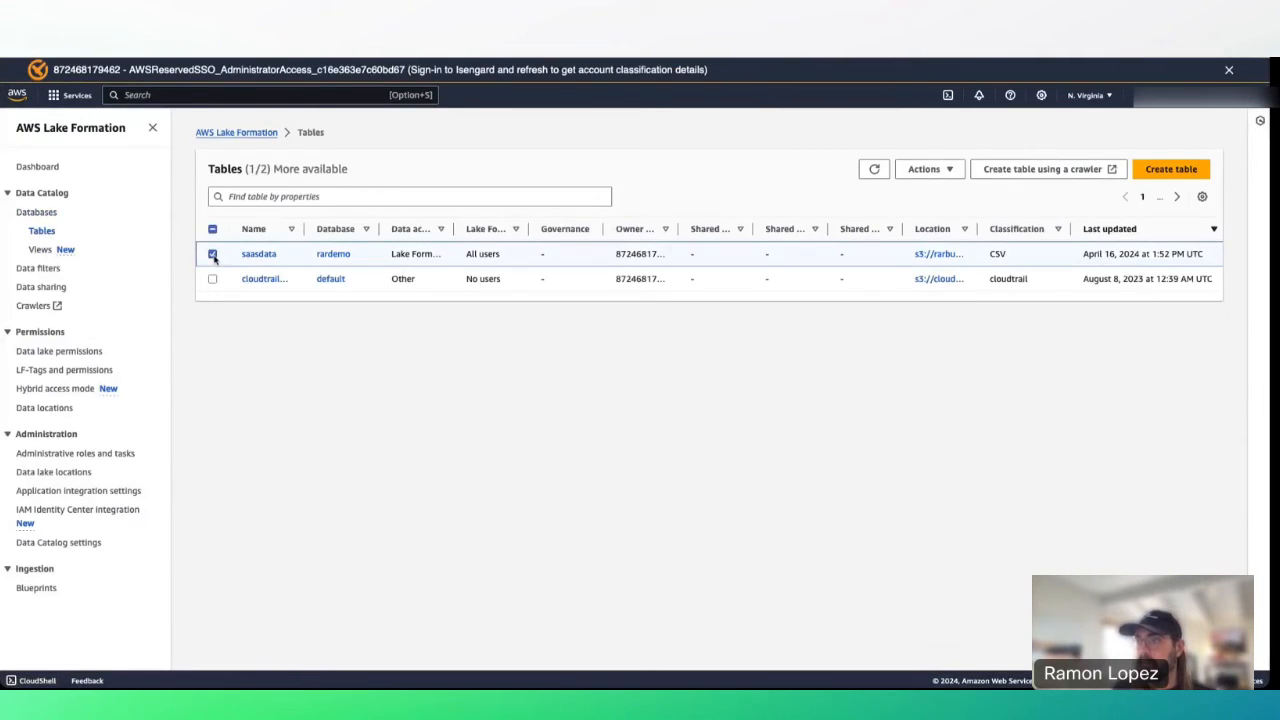
View saasdata's permissions, widening the Principal column to show rardemoroleforathena's Describe and Select.
click(920, 170)
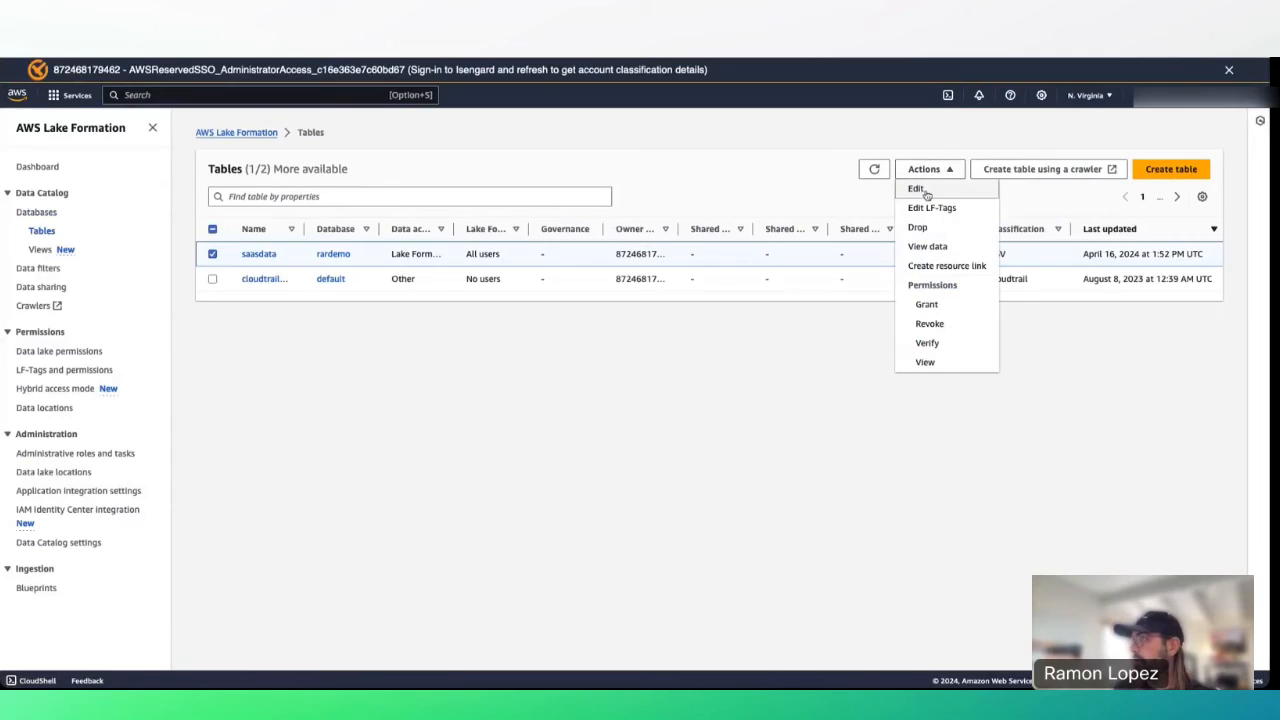
click(925, 363)
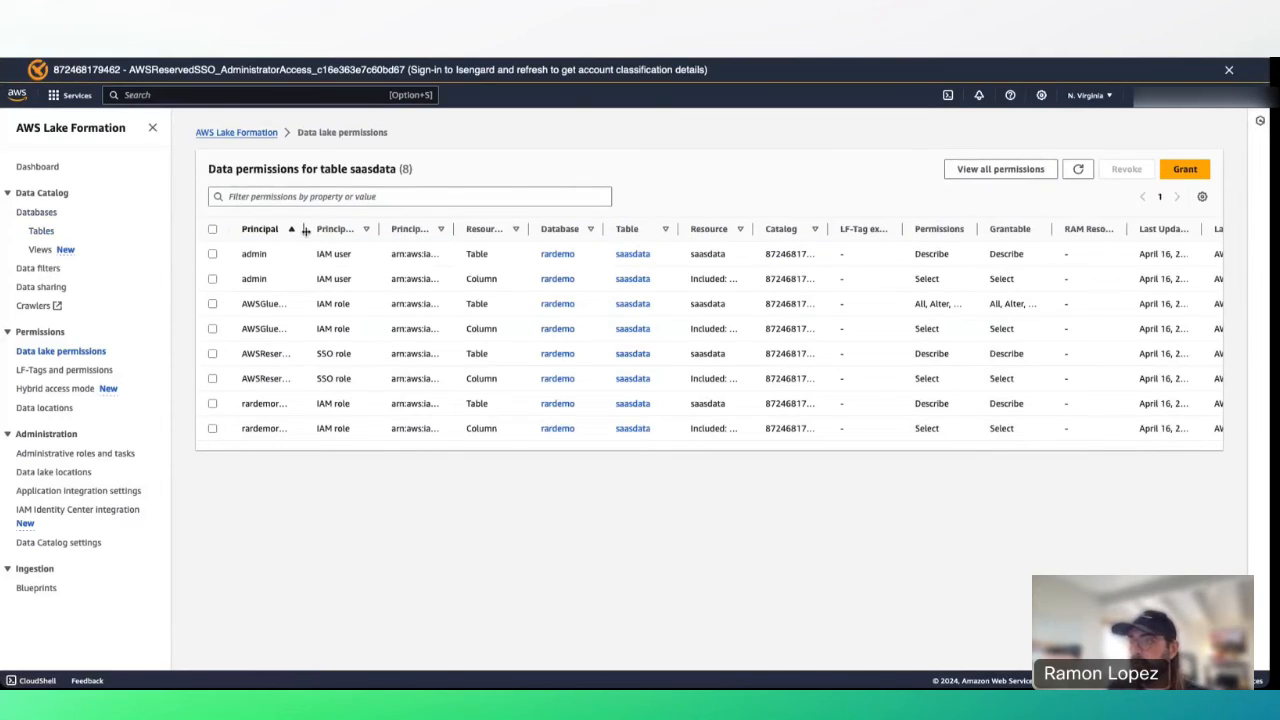
drag(305, 229, 497, 229)
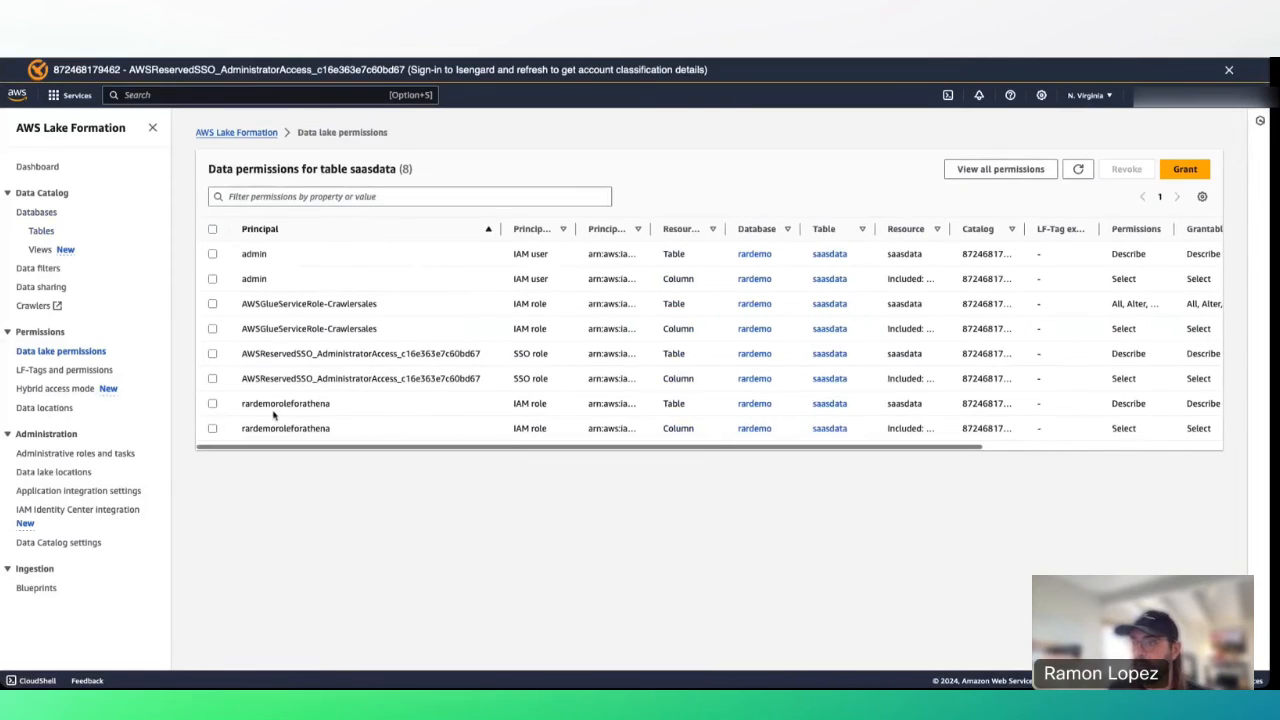
drag(331, 404, 240, 408)
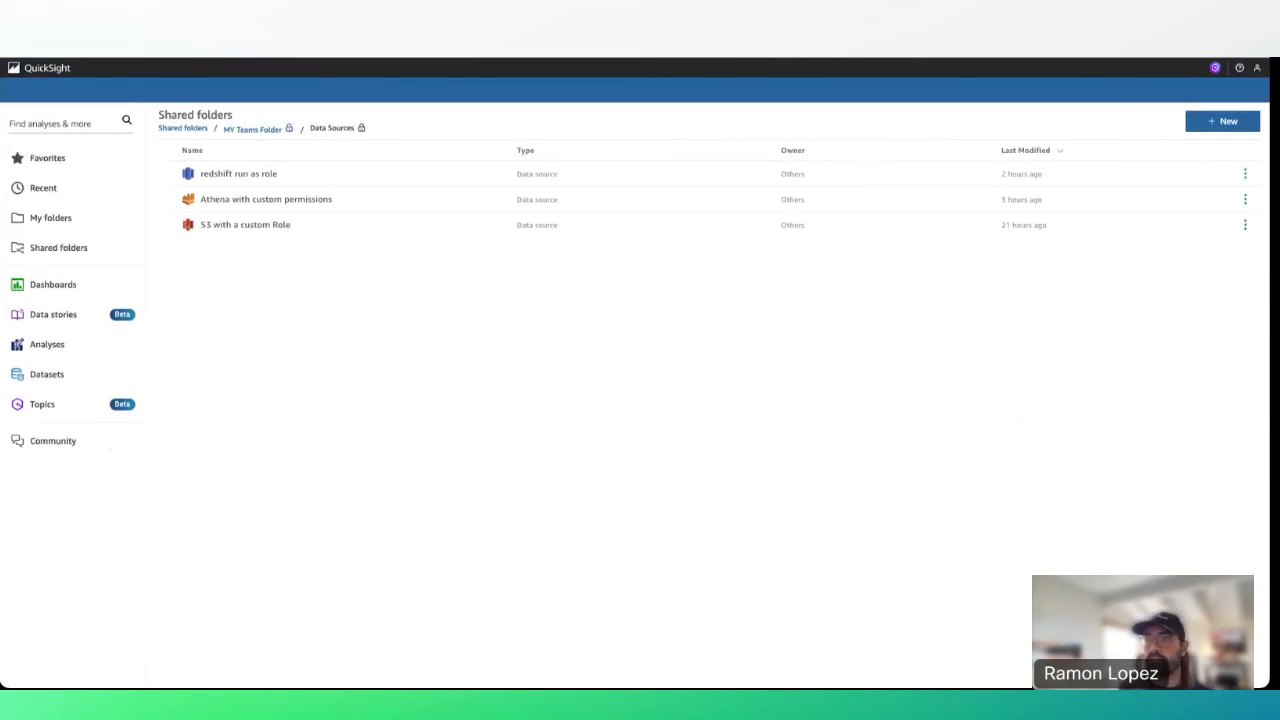
Review the Role ARN in the Athena with custom permissions data source settings without changing anything.
click(266, 201)
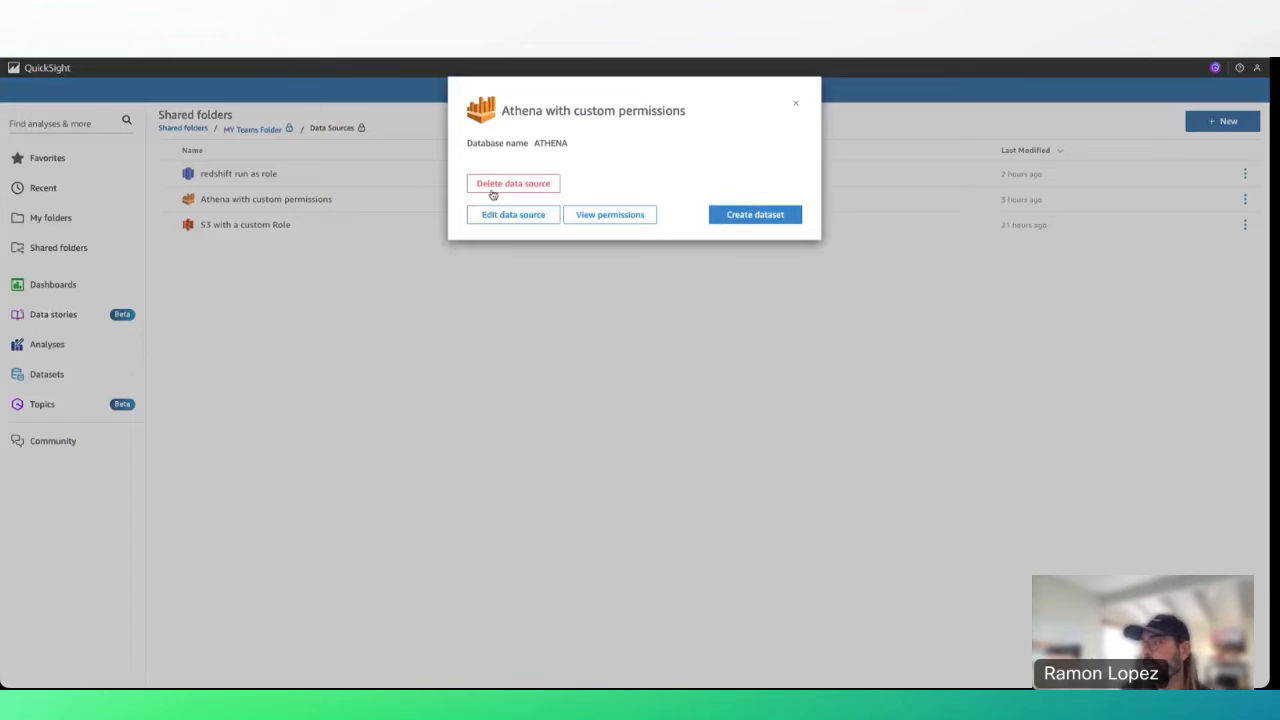
click(503, 213)
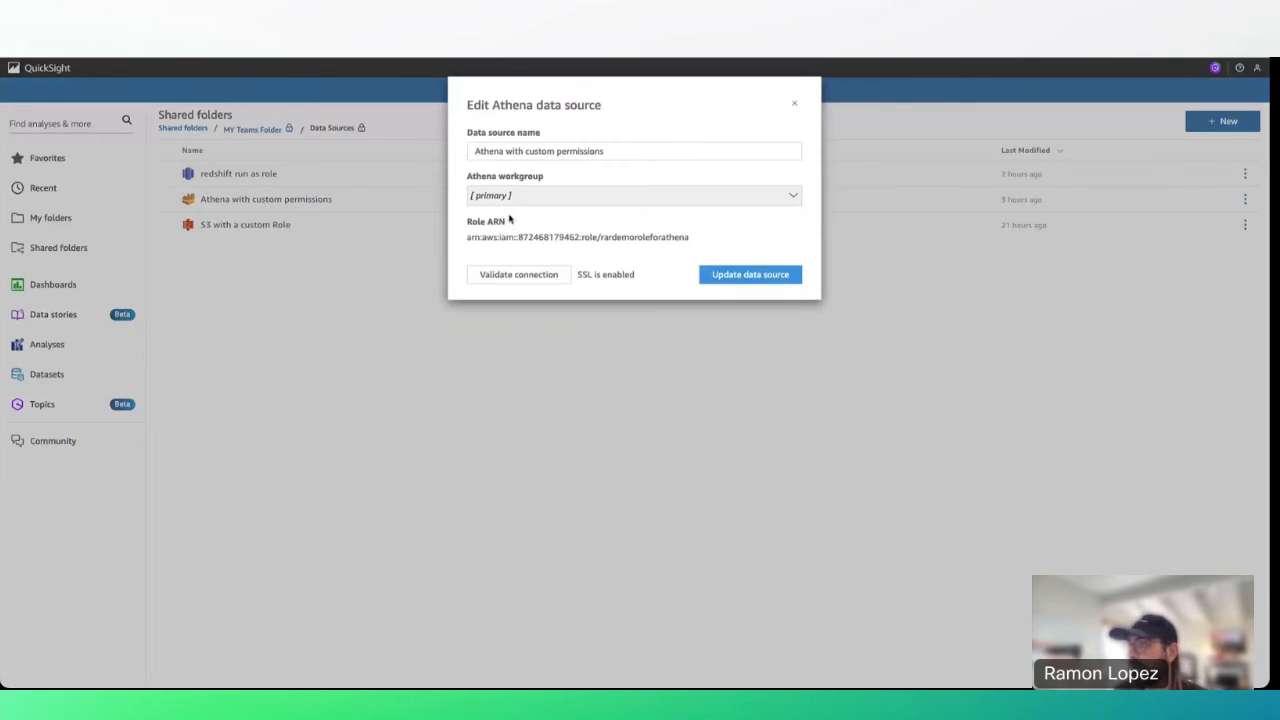
drag(467, 240, 607, 241)
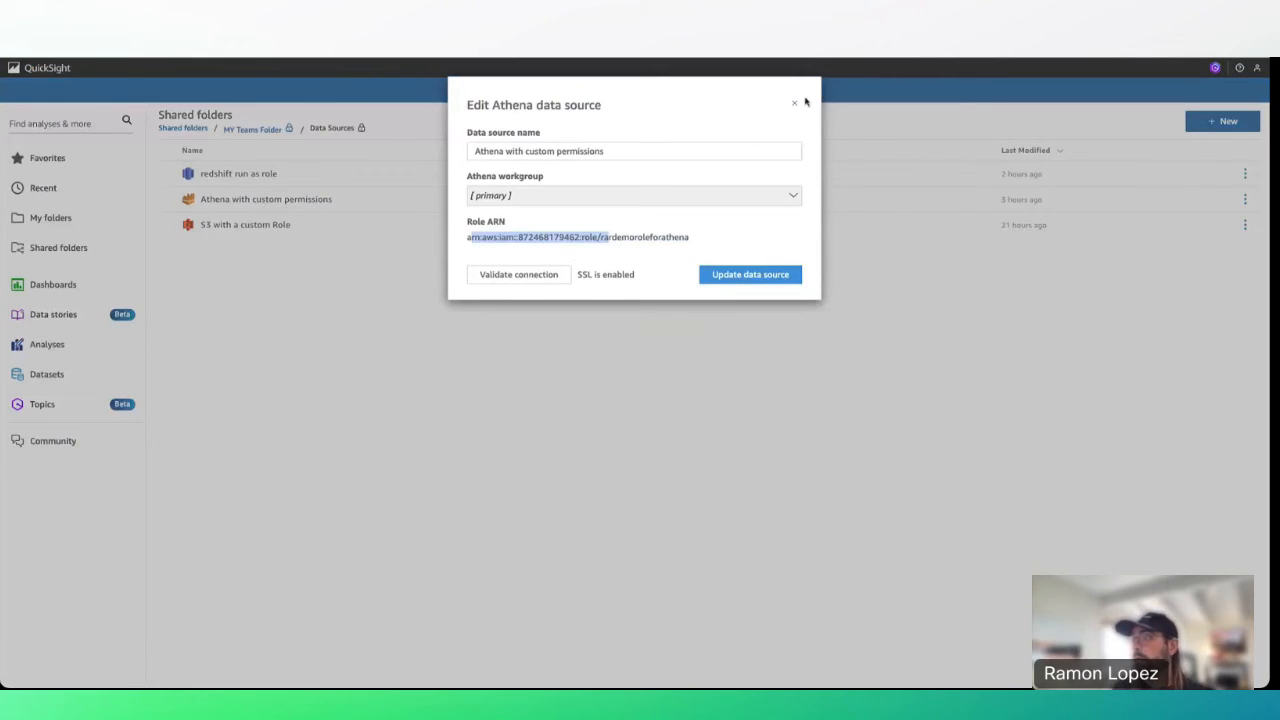
click(795, 103)
Create a dataset from that source using the saasdata table in the rardemo database.
click(287, 200)
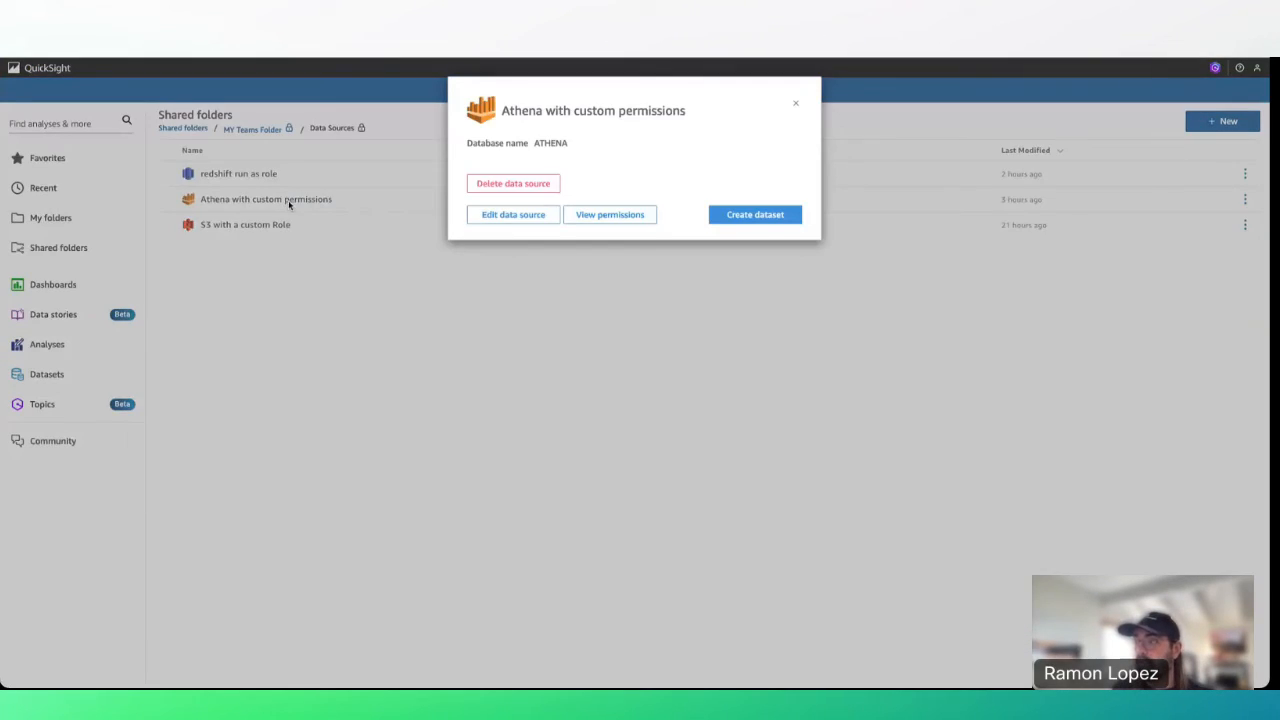
click(760, 216)
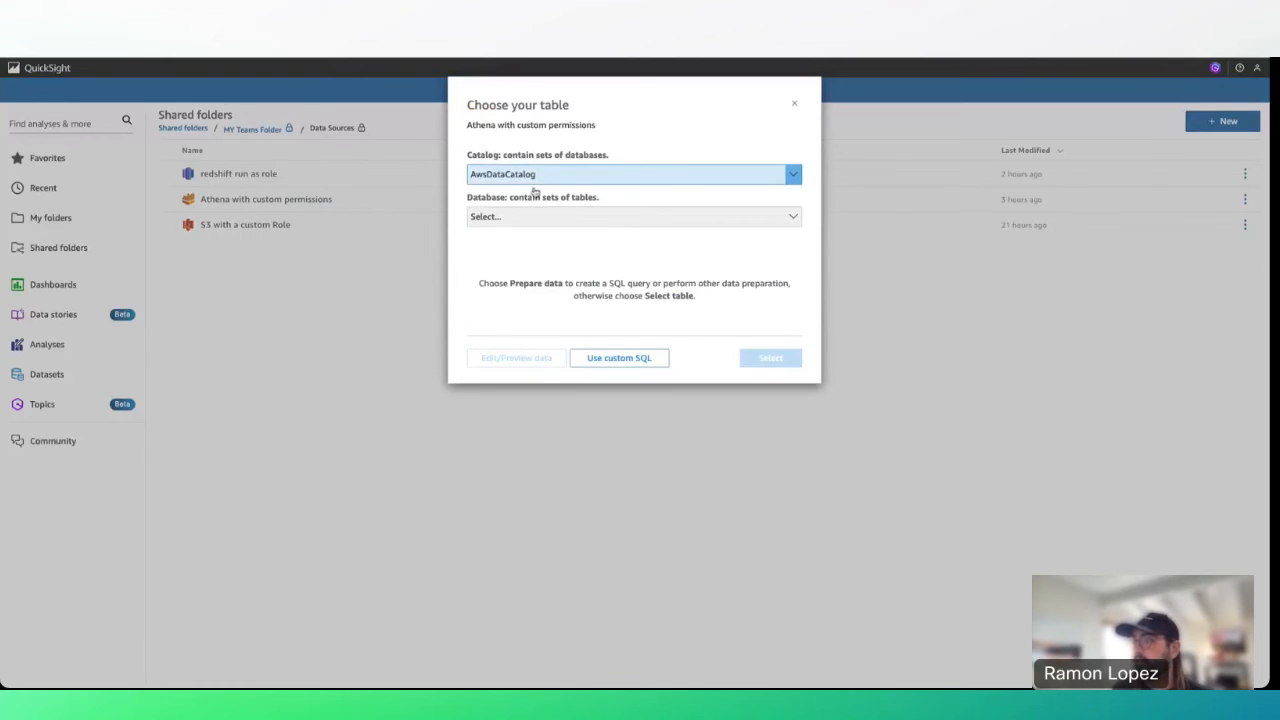
click(515, 220)
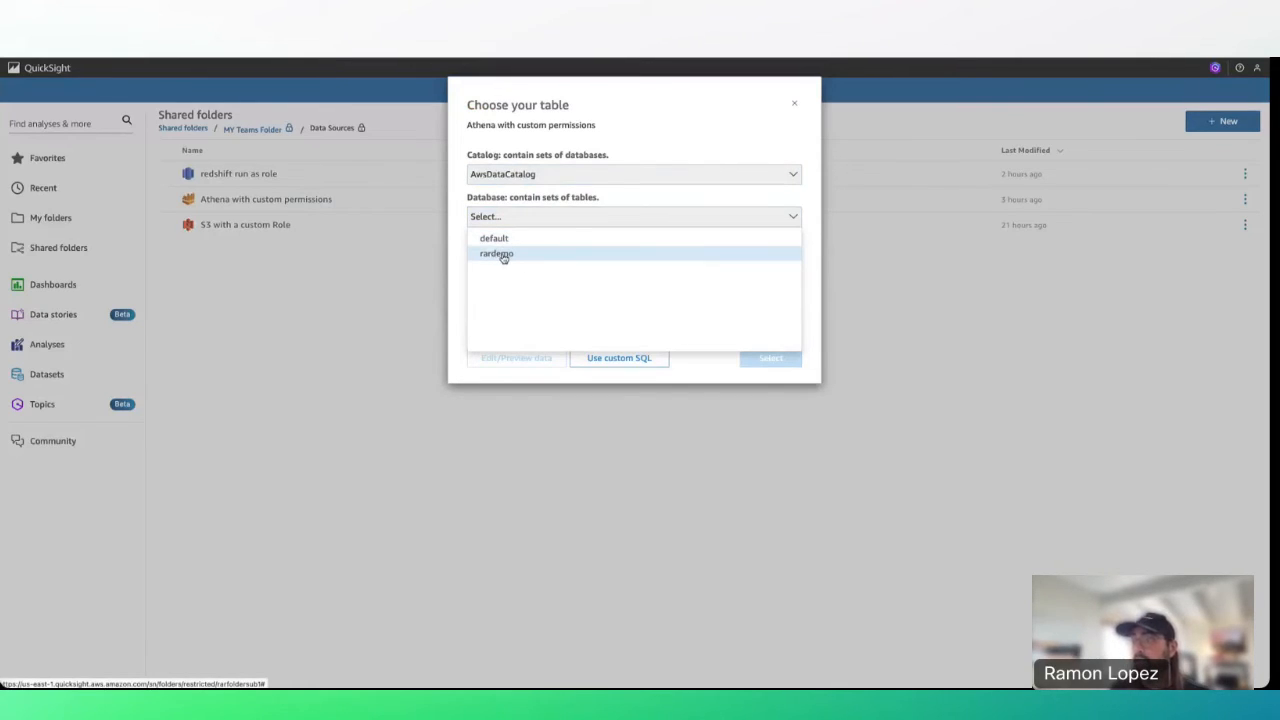
click(496, 253)
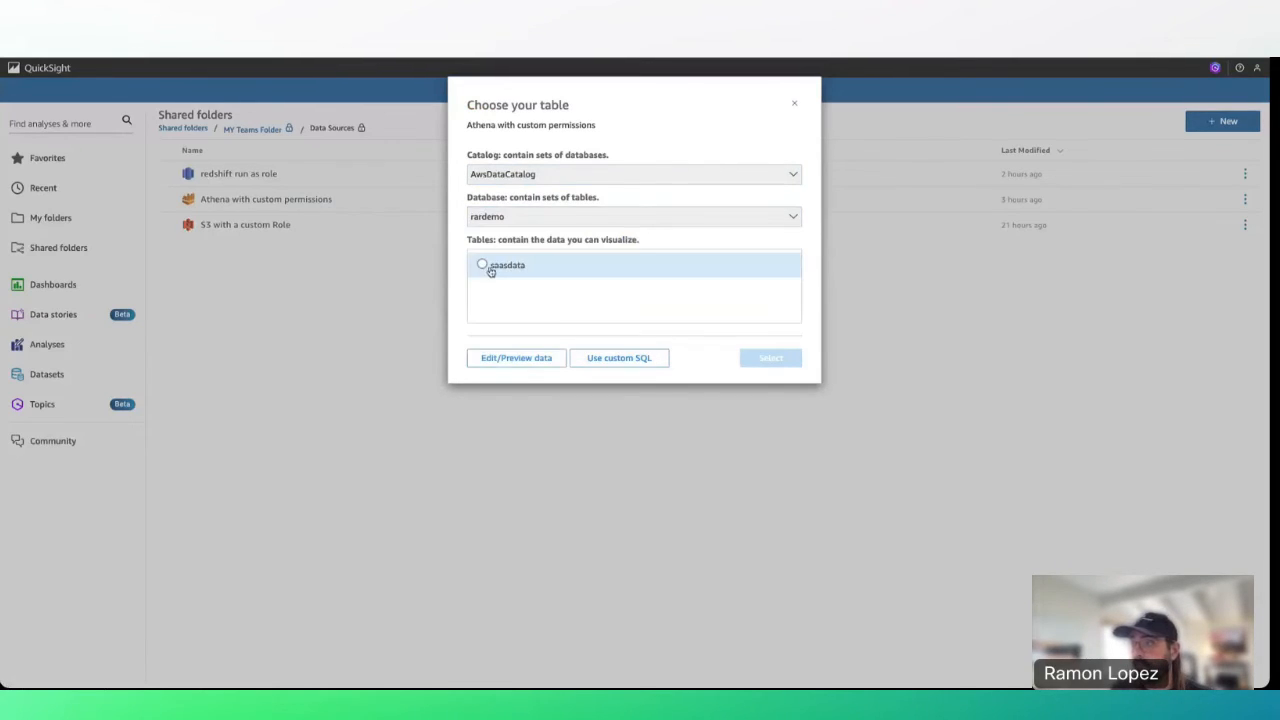
click(482, 266)
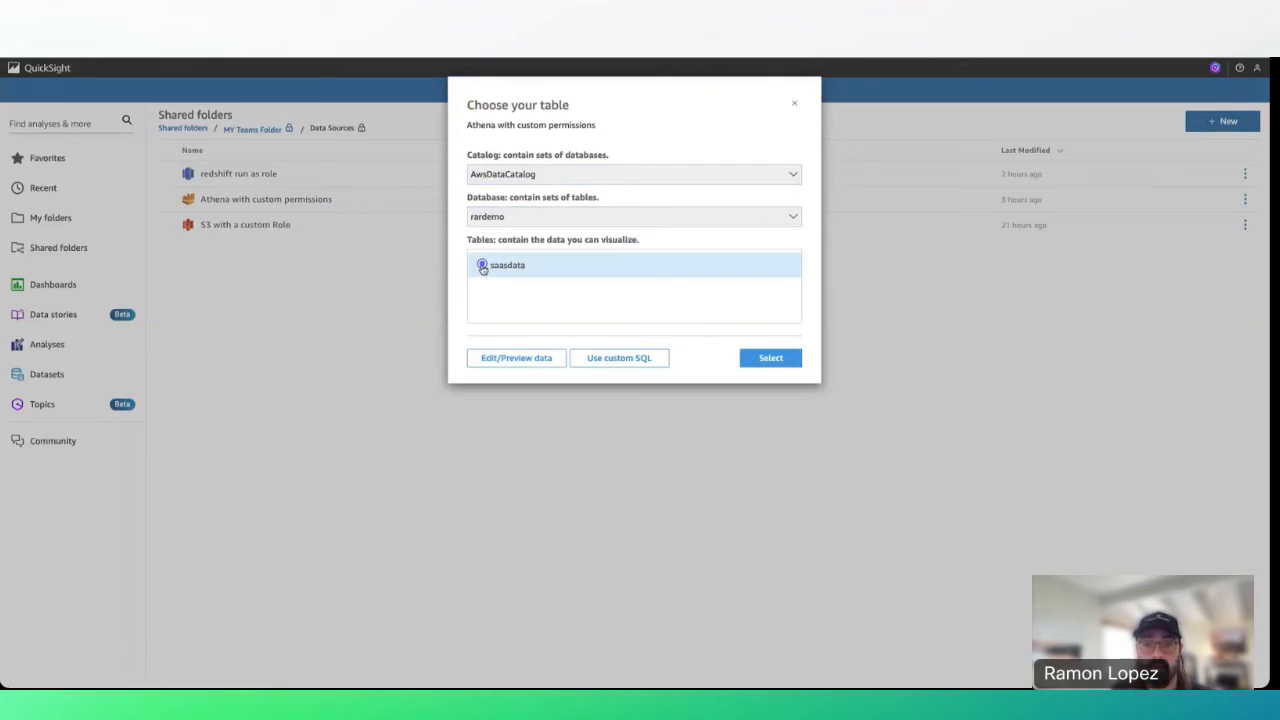
click(765, 359)
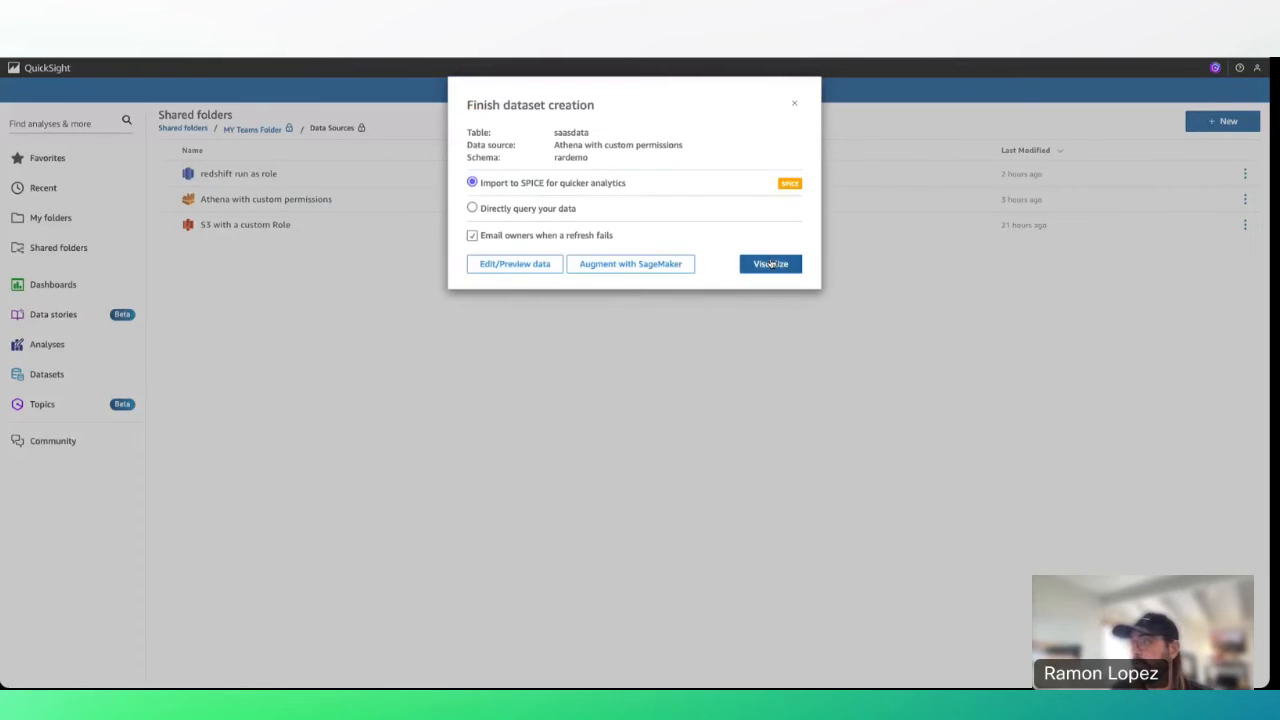
Visualize the saasdata dataset, saving it and its analysis in Shared folders > MY Teams Folder.
click(768, 264)
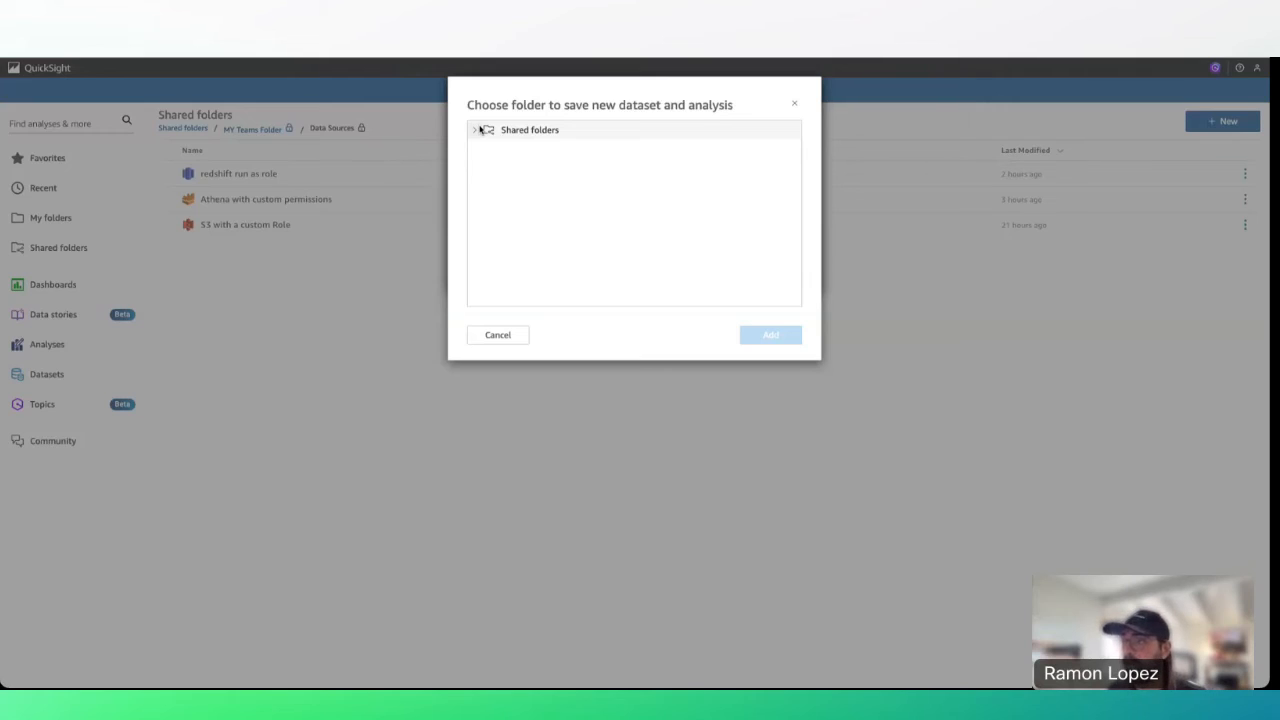
click(475, 130)
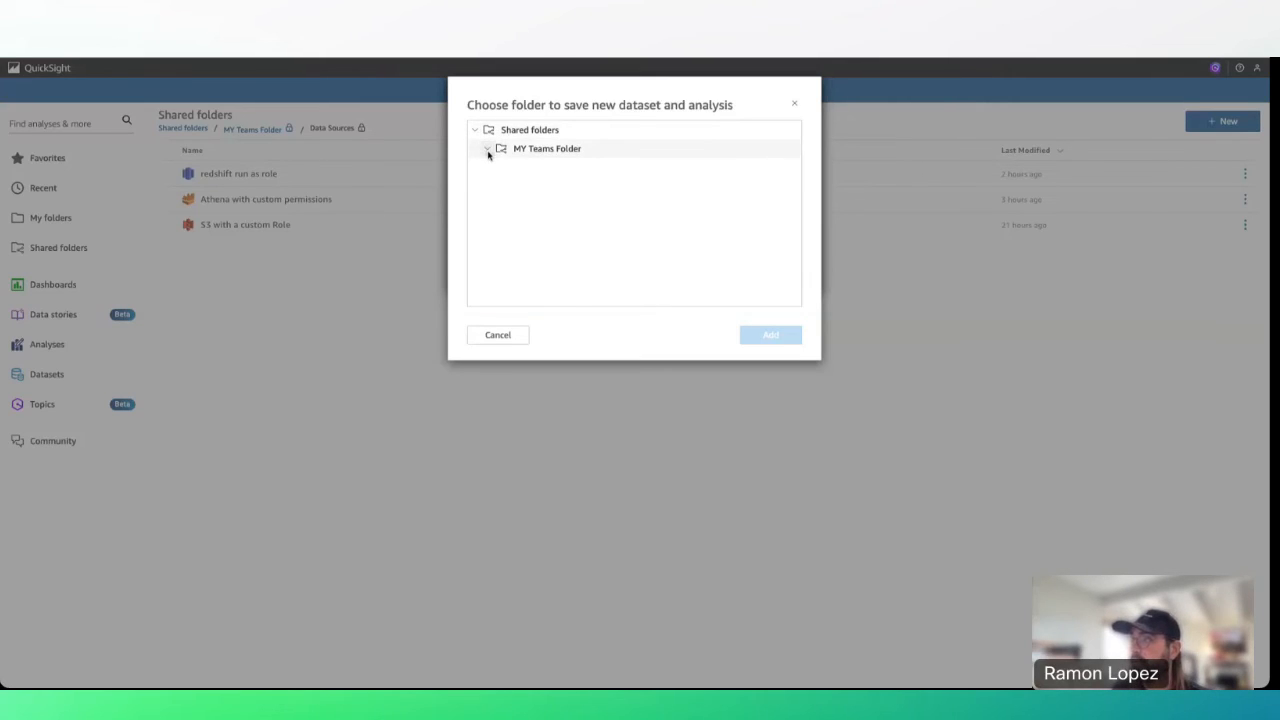
click(488, 150)
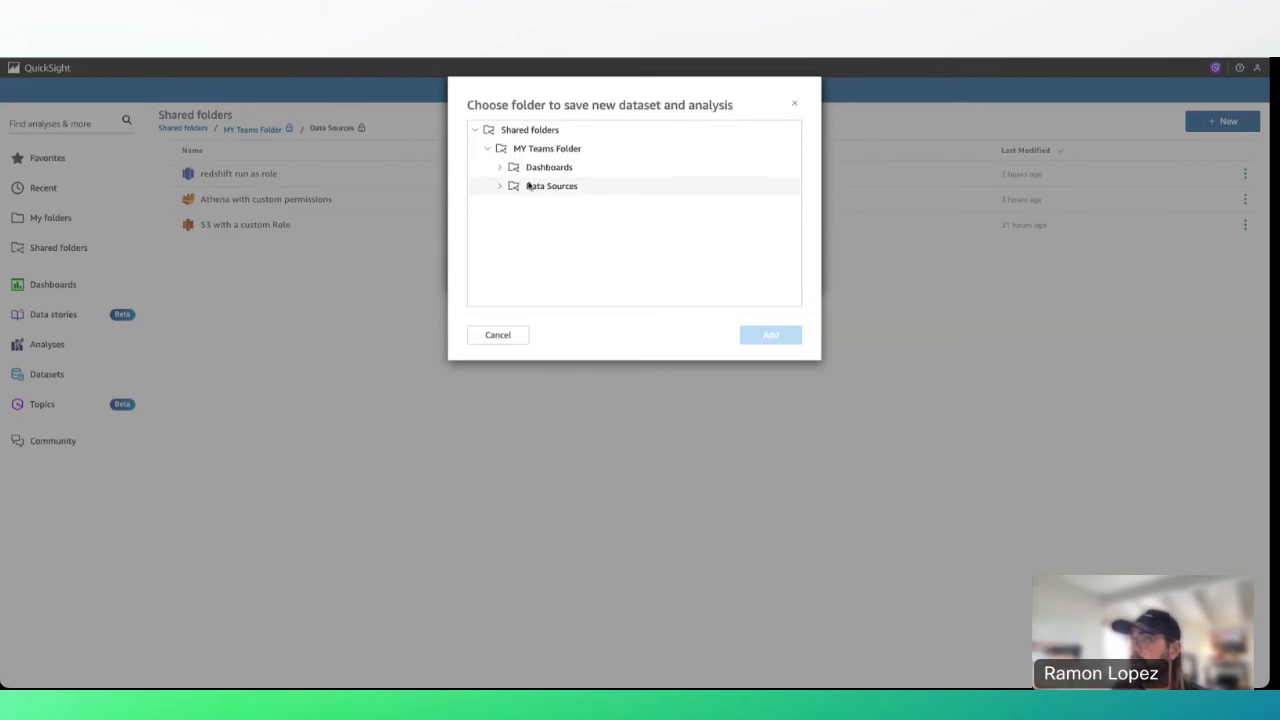
click(545, 150)
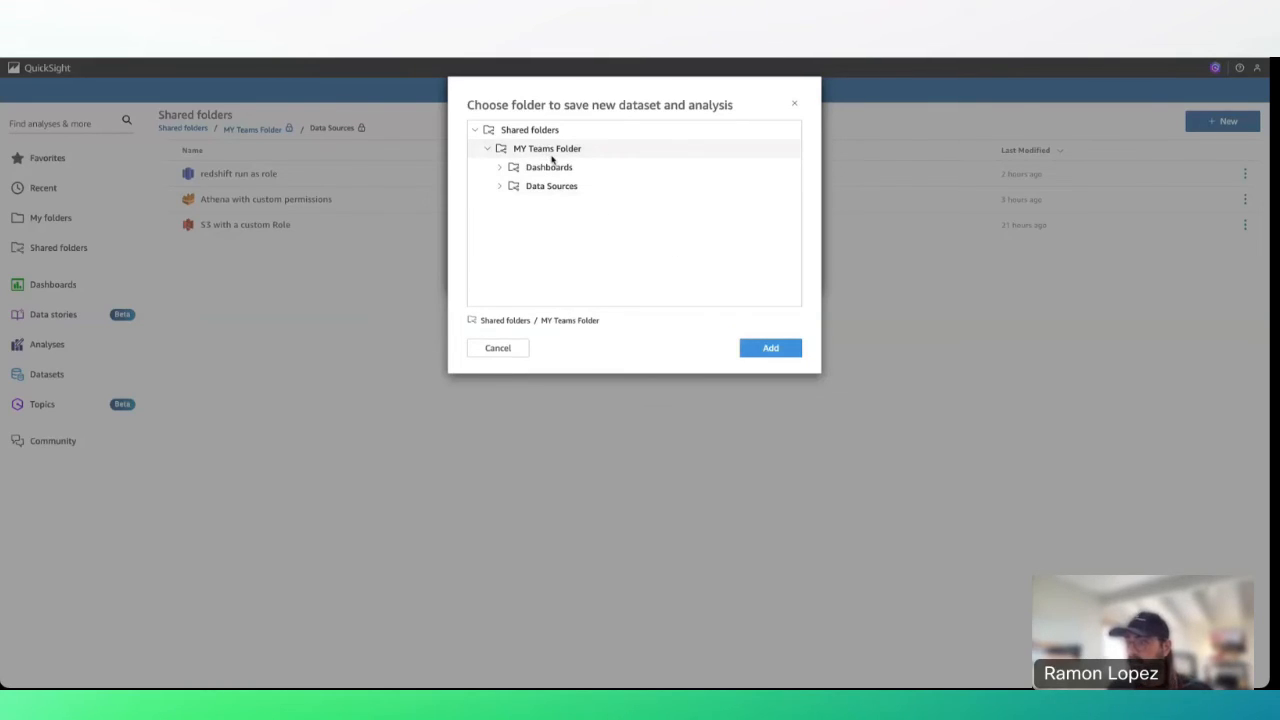
double_click(787, 349)
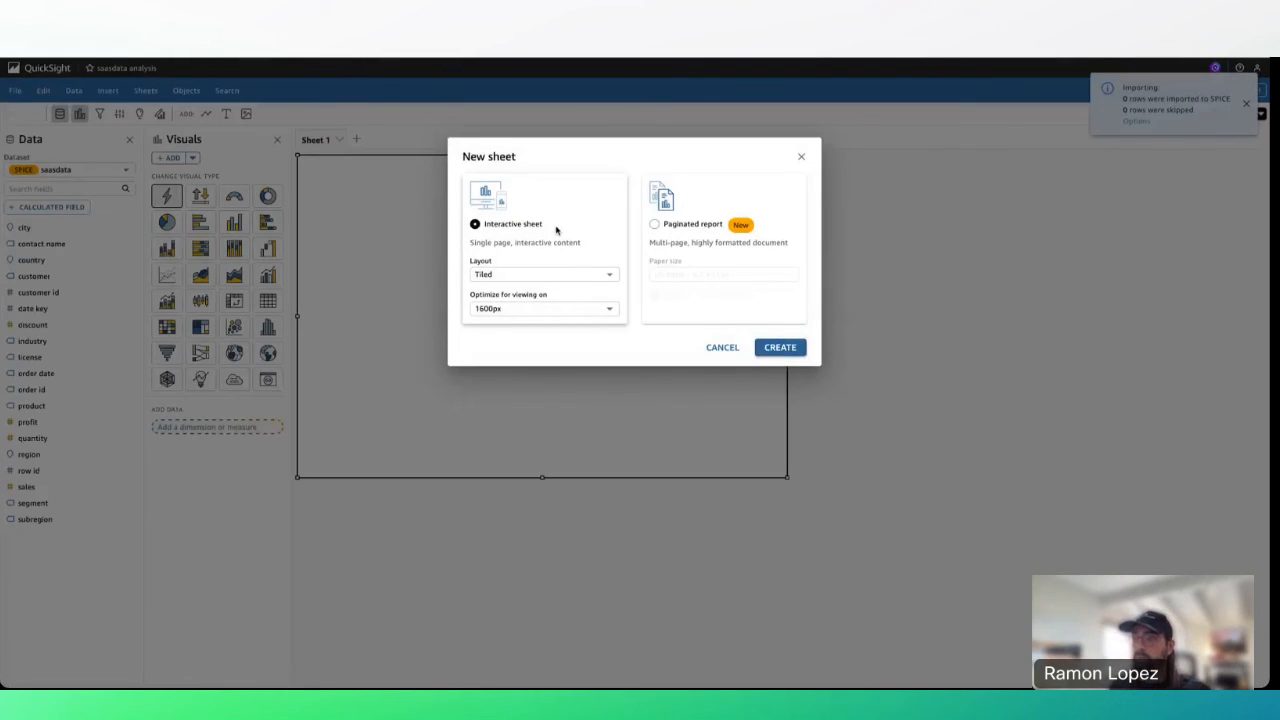
Add an interactive sheet with a donut chart of quantity by industry, then advance the slide.
click(778, 349)
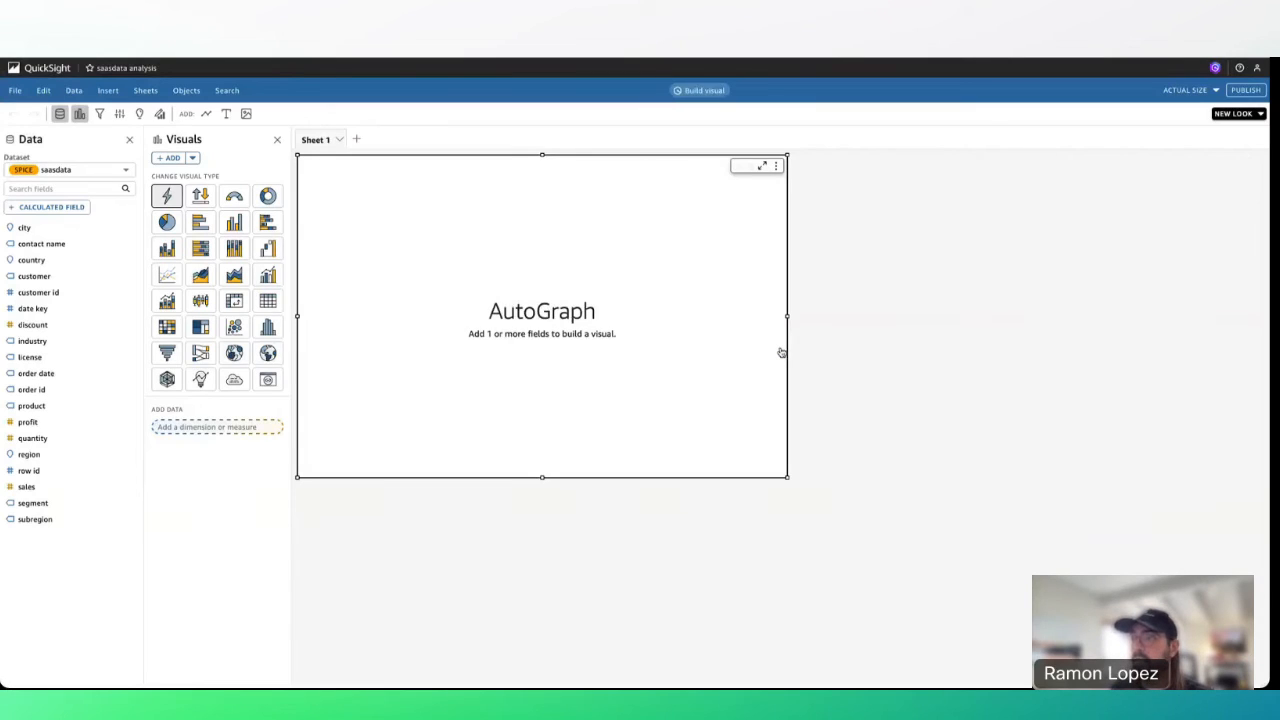
click(268, 195)
click(33, 341)
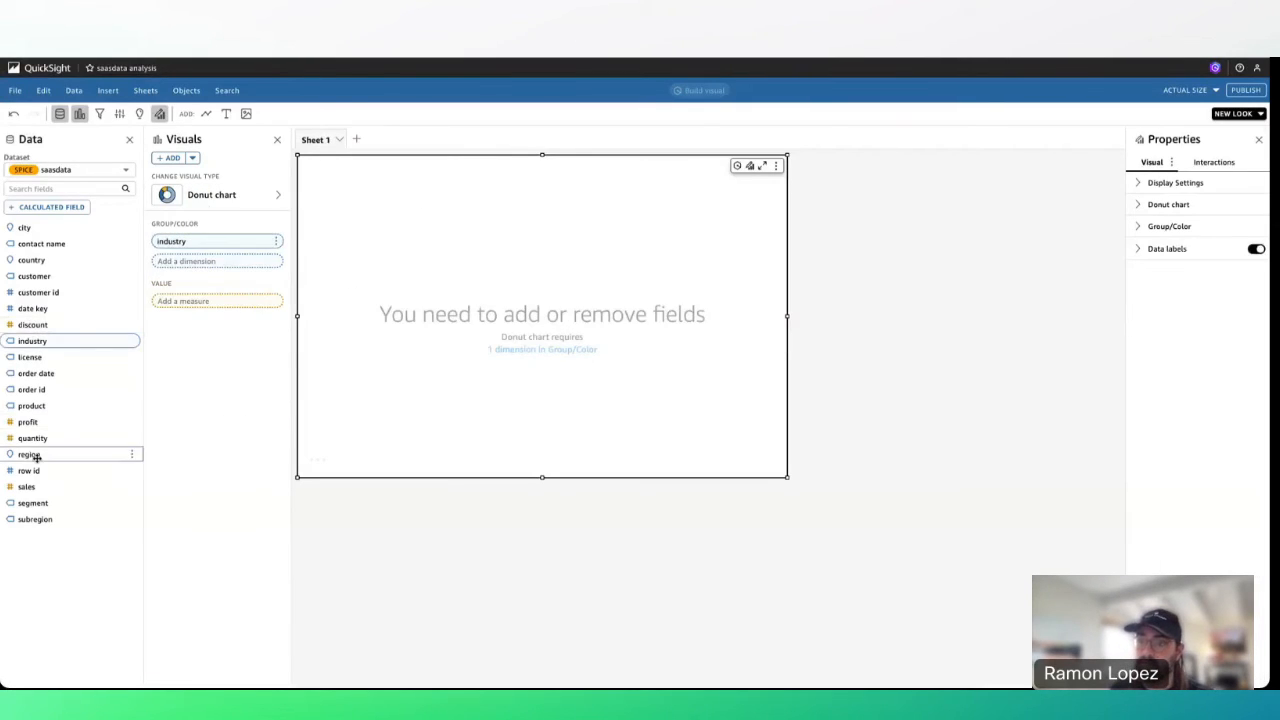
click(45, 438)
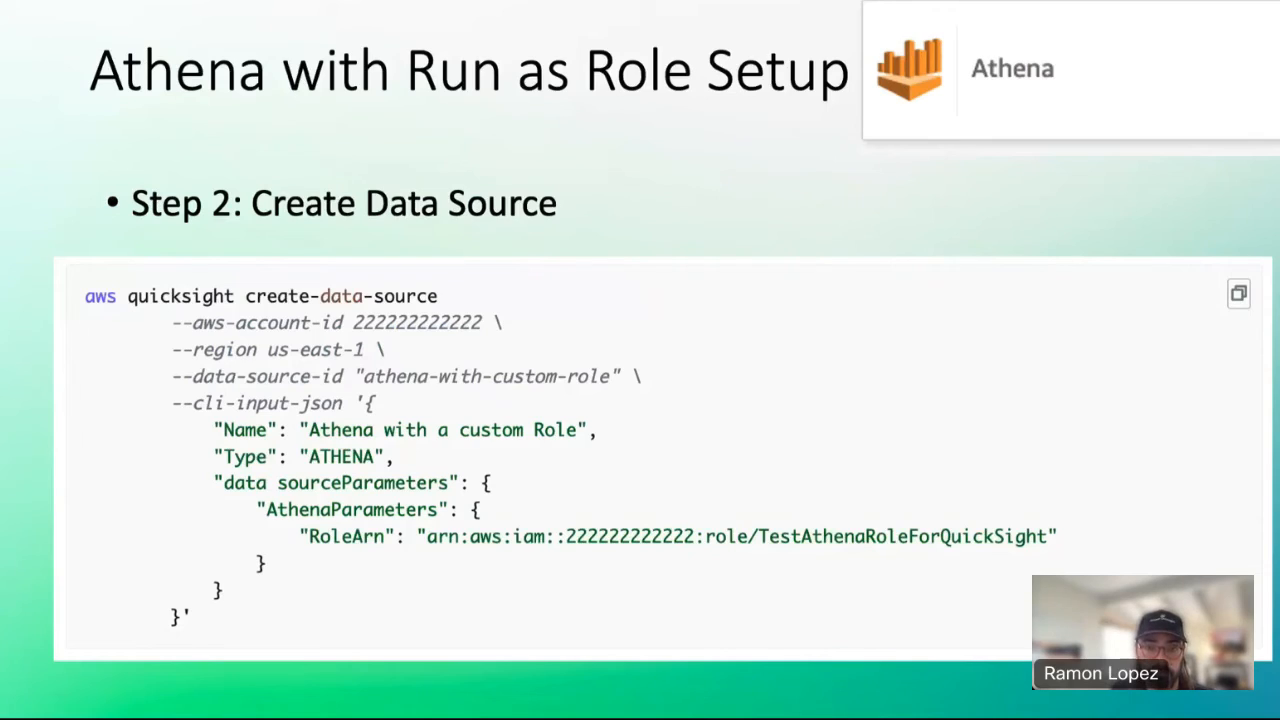
key(Right)
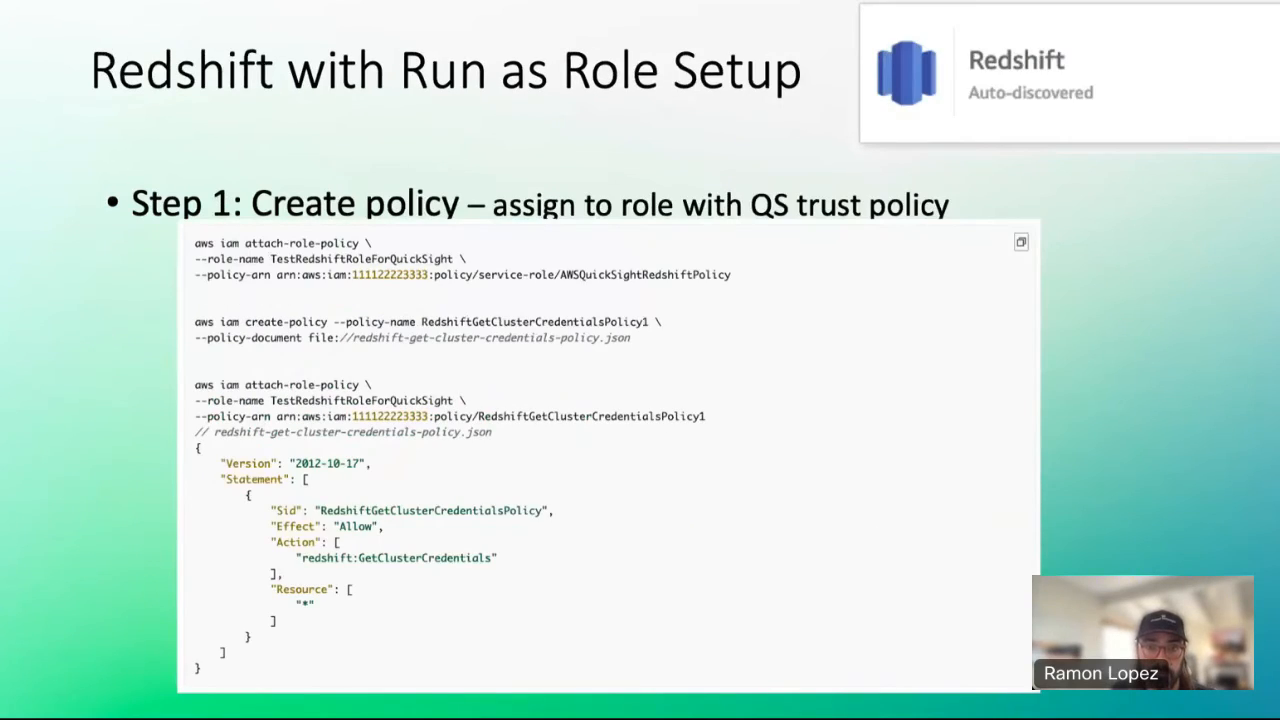